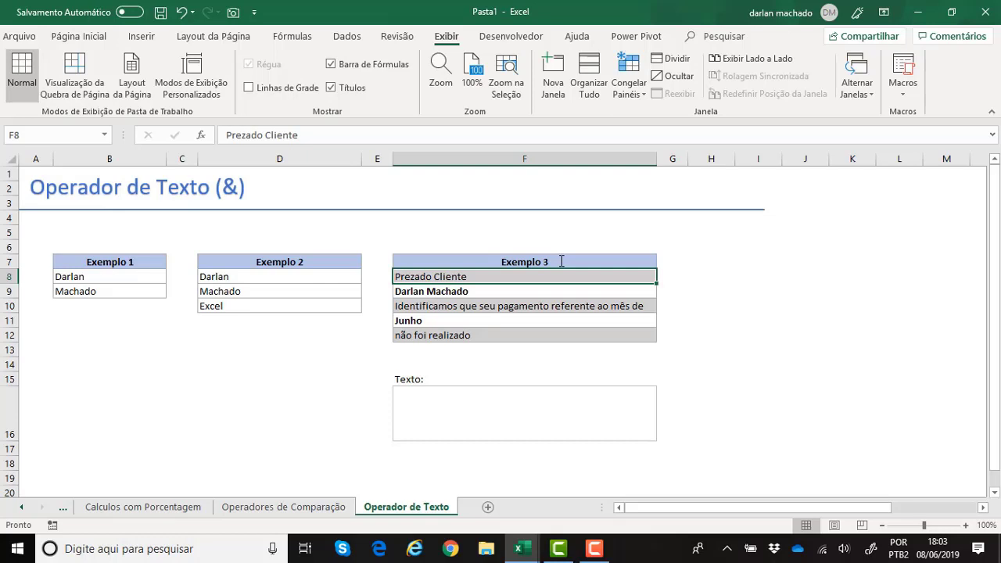
left_click(114, 311)
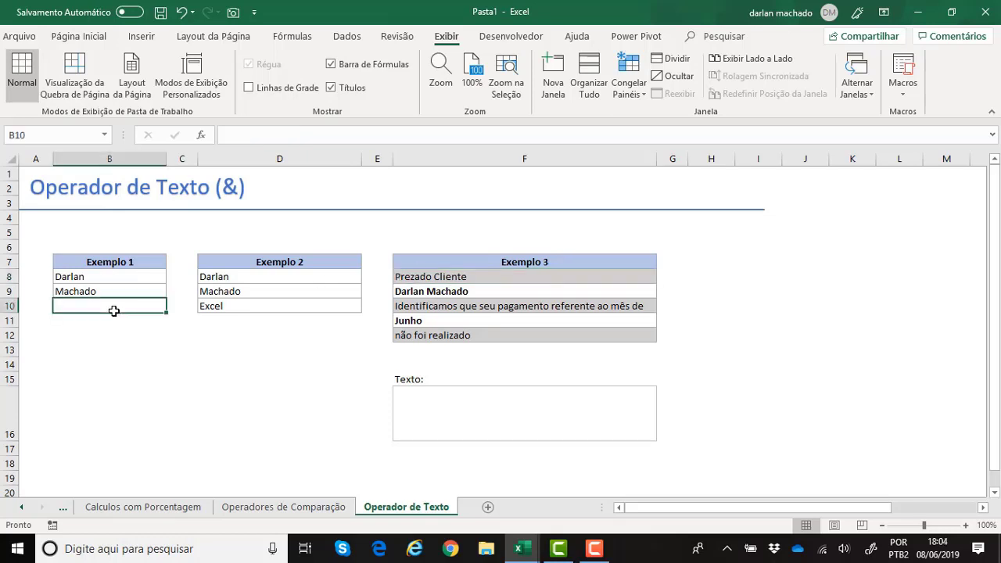
type("=")
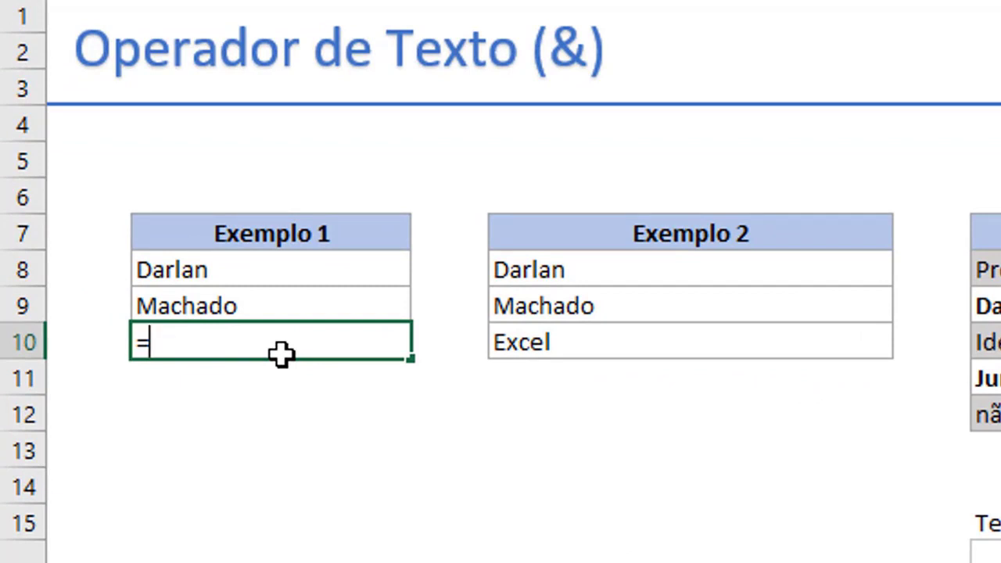
left_click(245, 270)
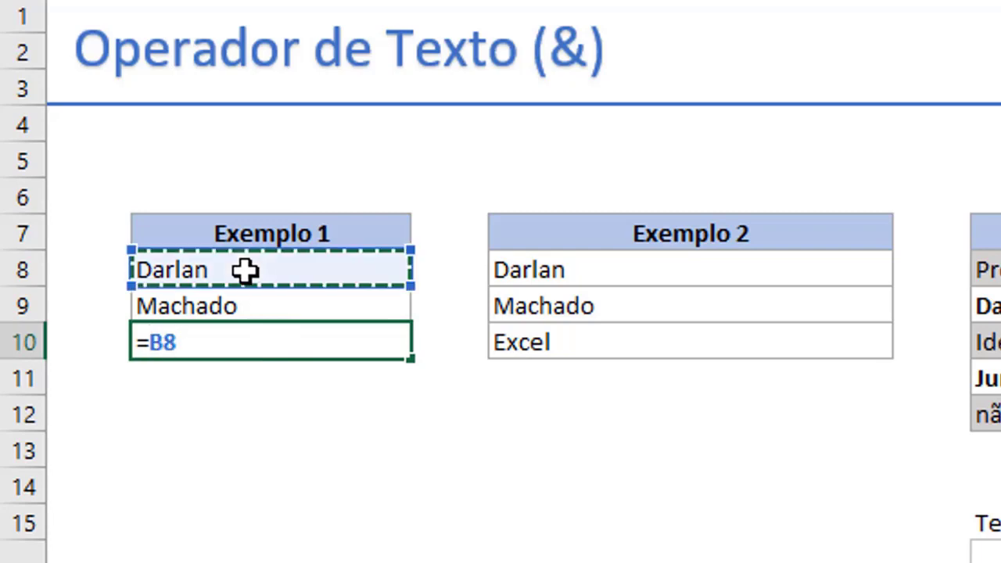
type("&")
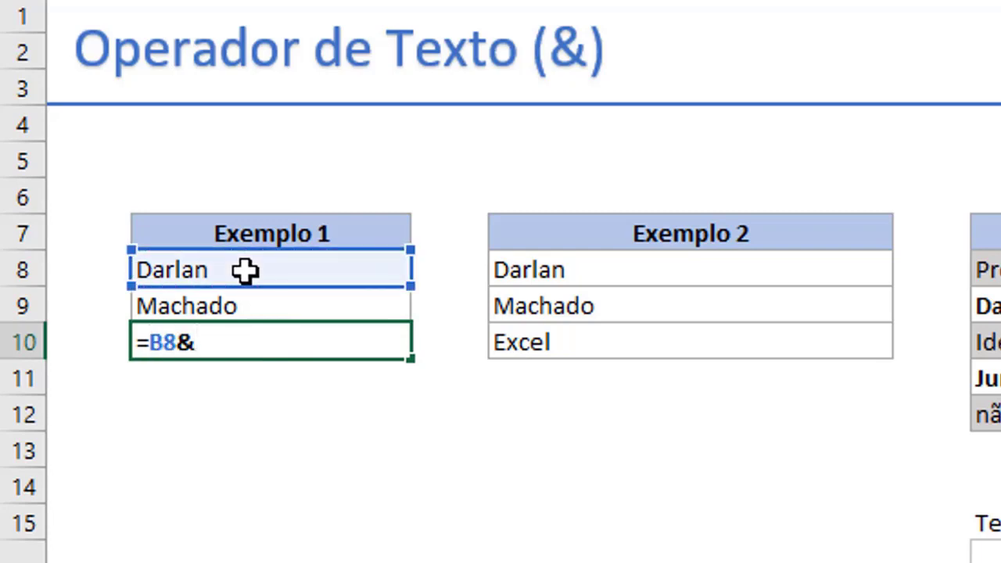
left_click(258, 308)
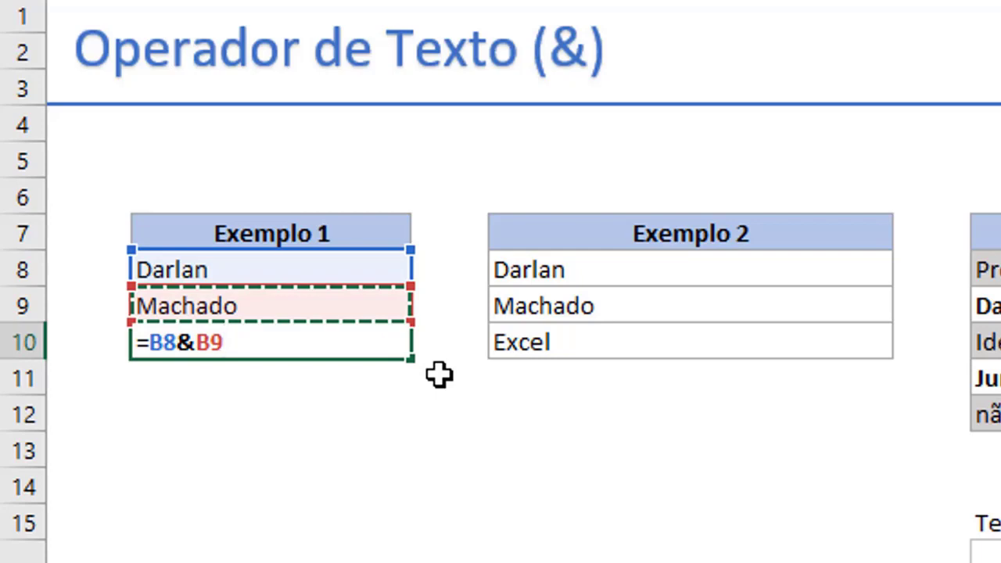
key("Return")
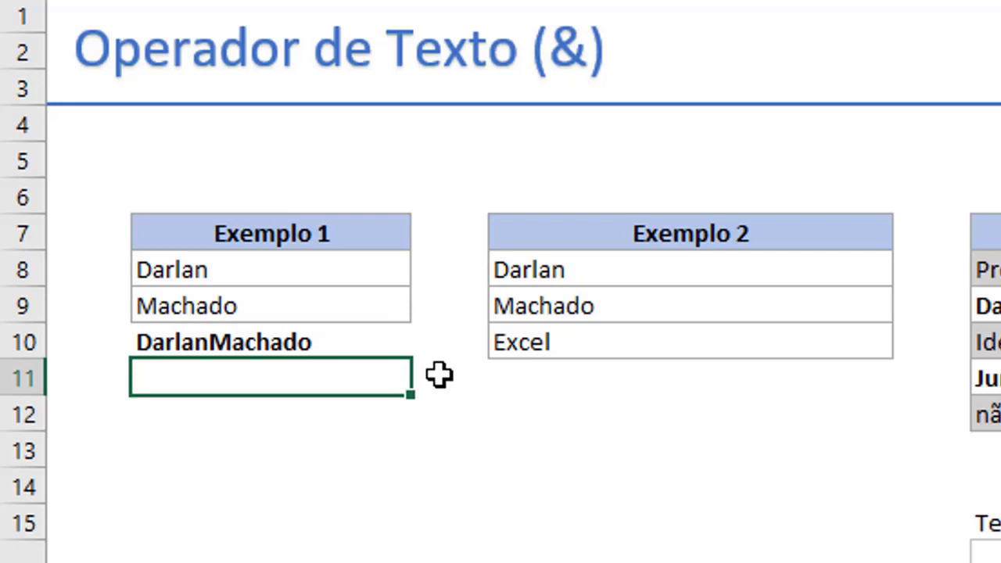
key("Up")
key("F2")
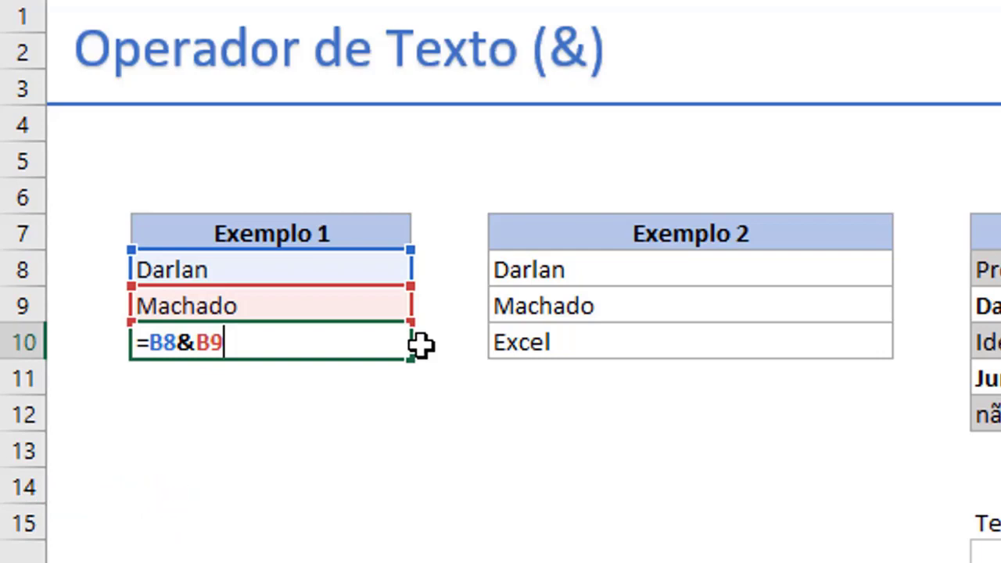
key("Left")
key("Left")
key("Left")
key("Right")
type("\"")
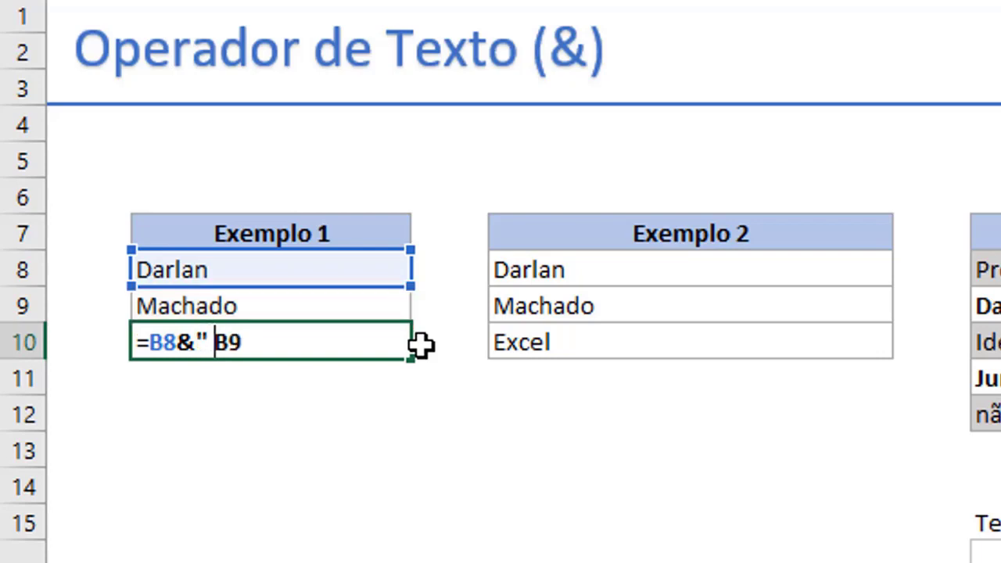
type(" \"")
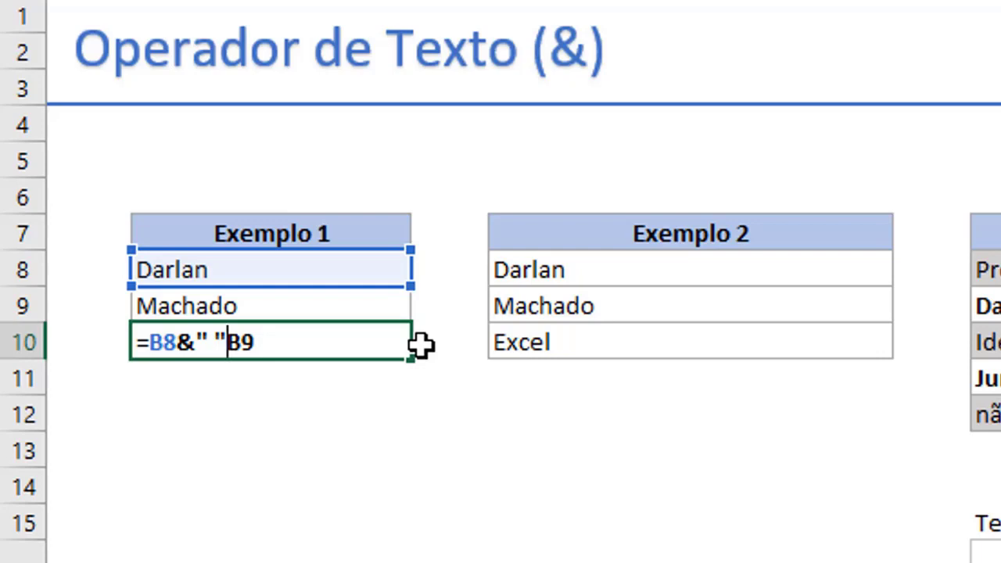
type("&")
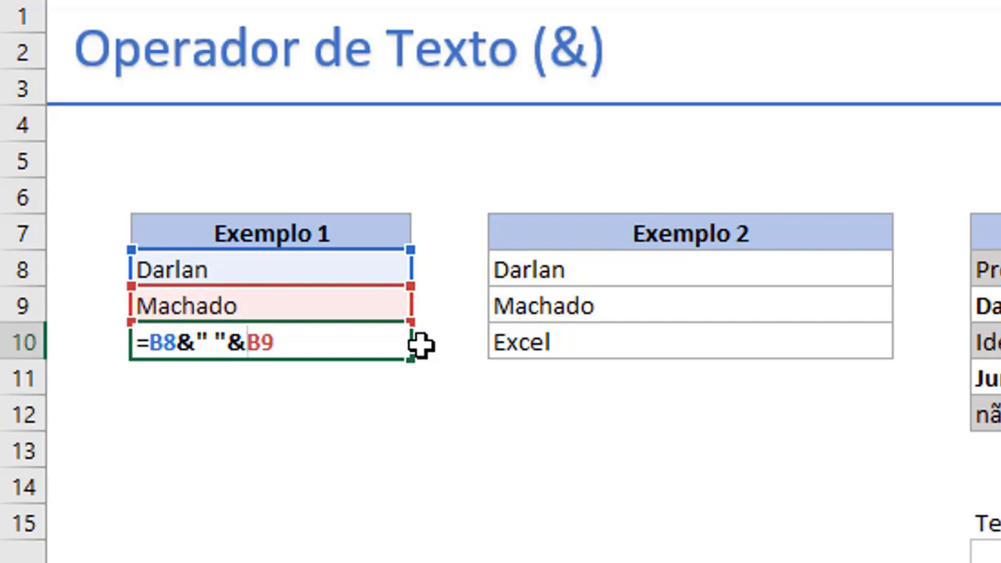
key("Return")
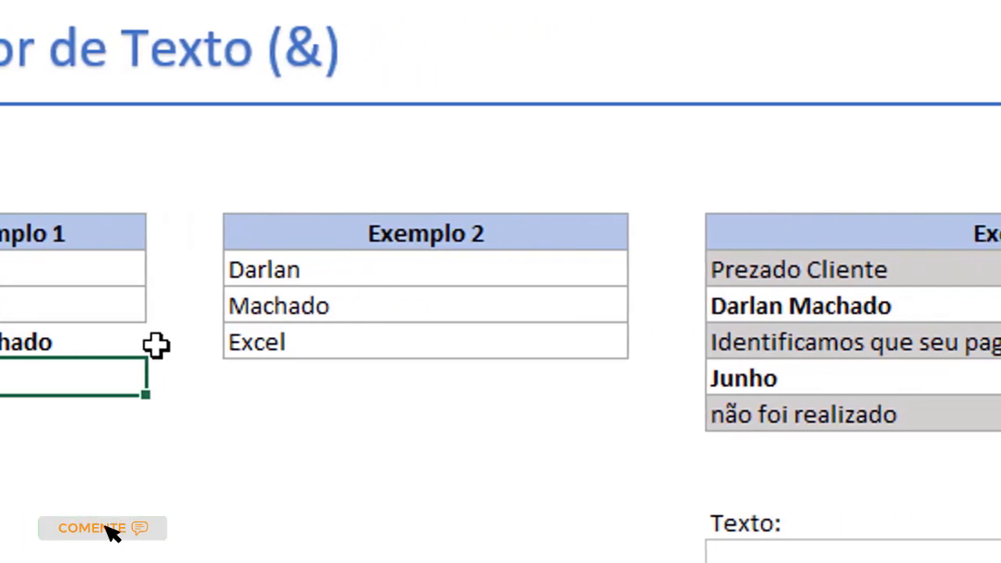
key("Right")
key("Right")
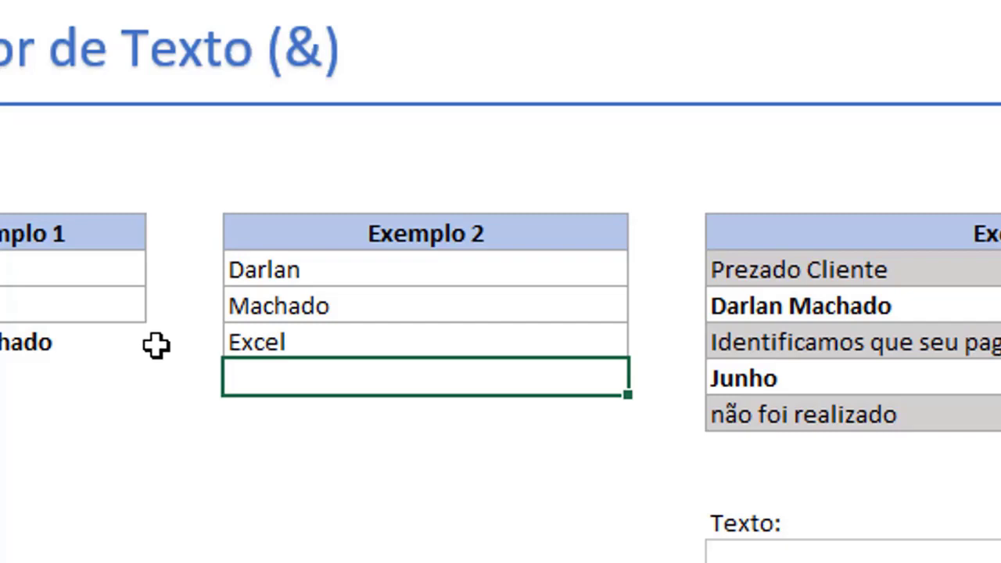
Step: Enter a D11 formula joining D8, D9 and D10 with spaces, triggering a formula warning
type("=")
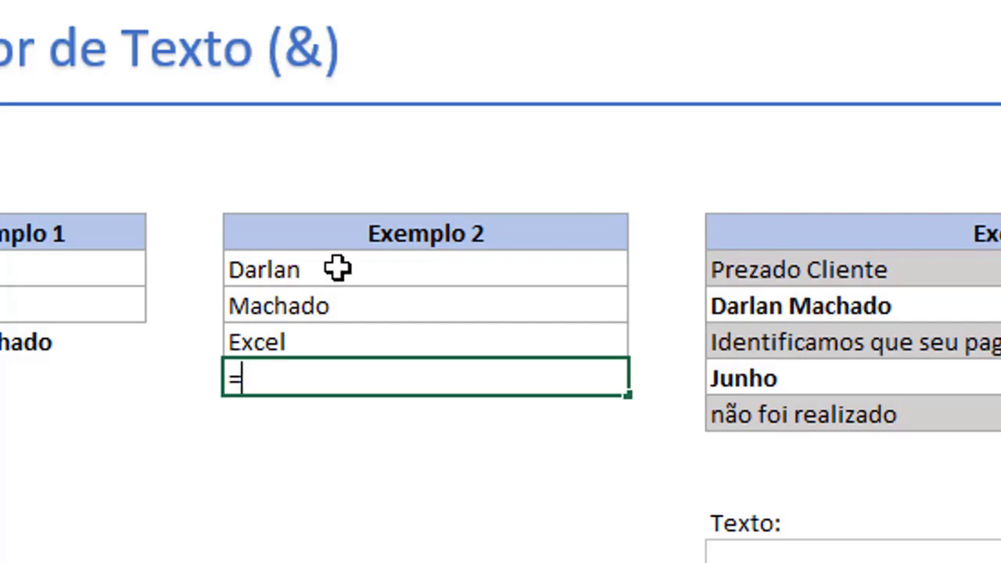
left_click(348, 269)
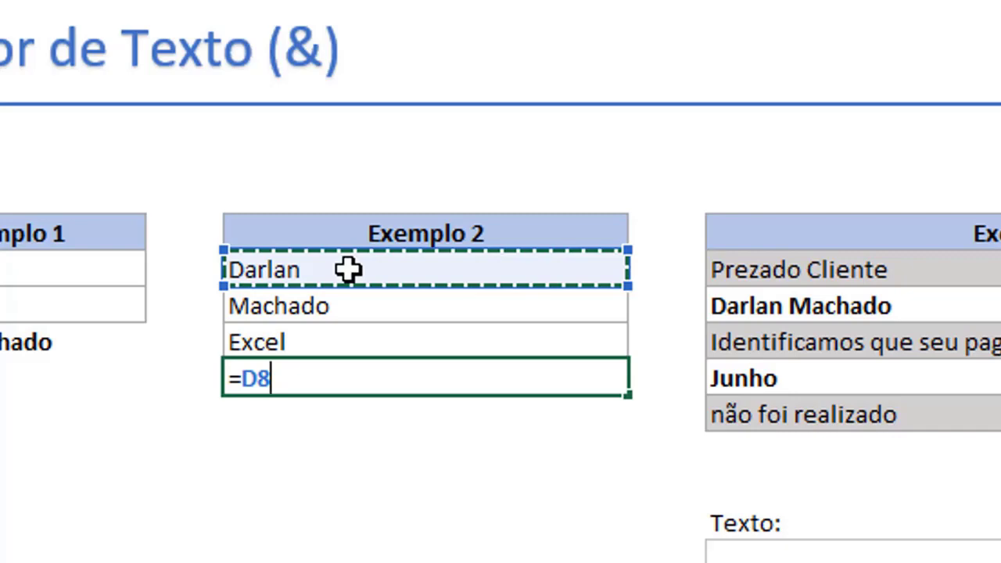
type("&")
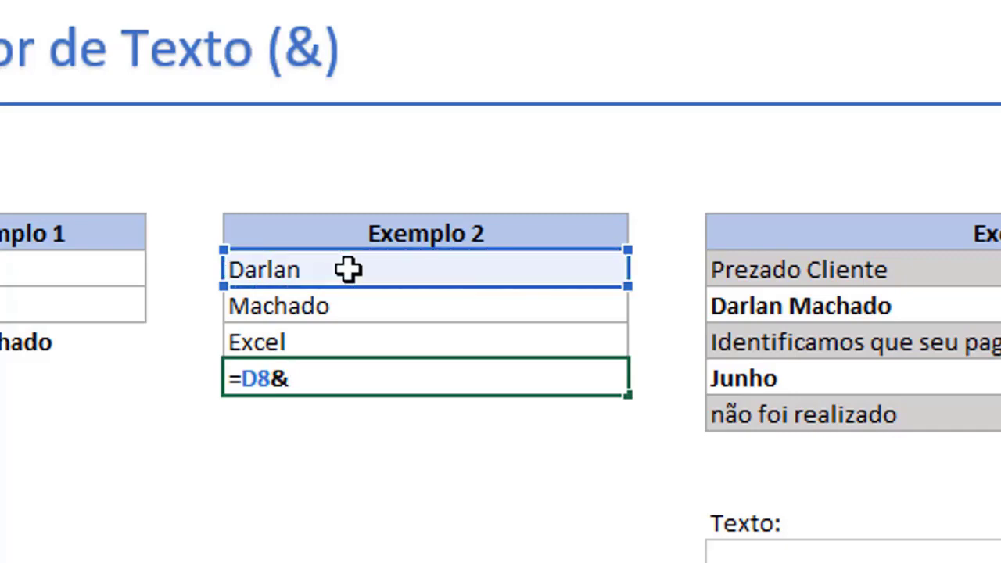
type("\"")
type(" \"&")
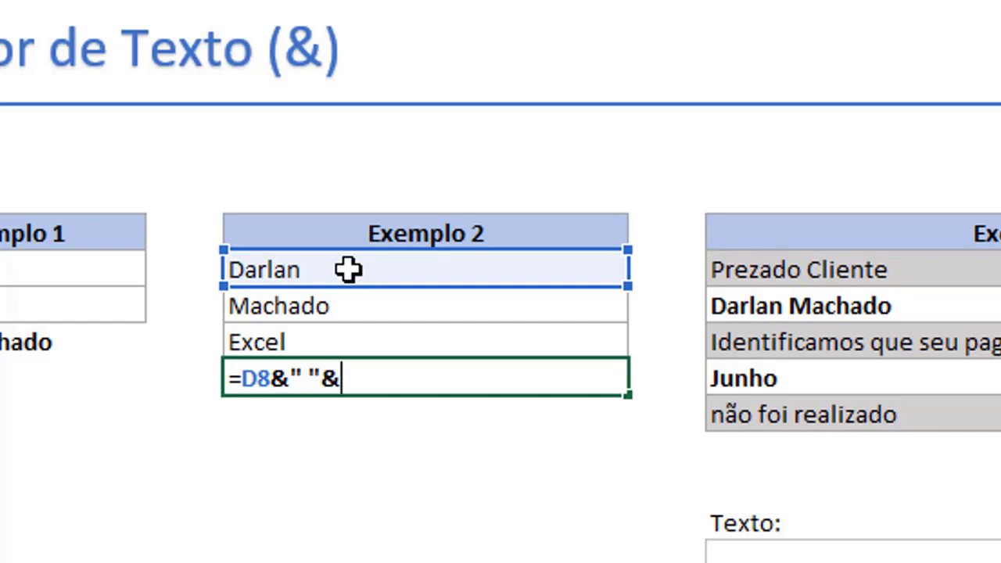
left_click(375, 307)
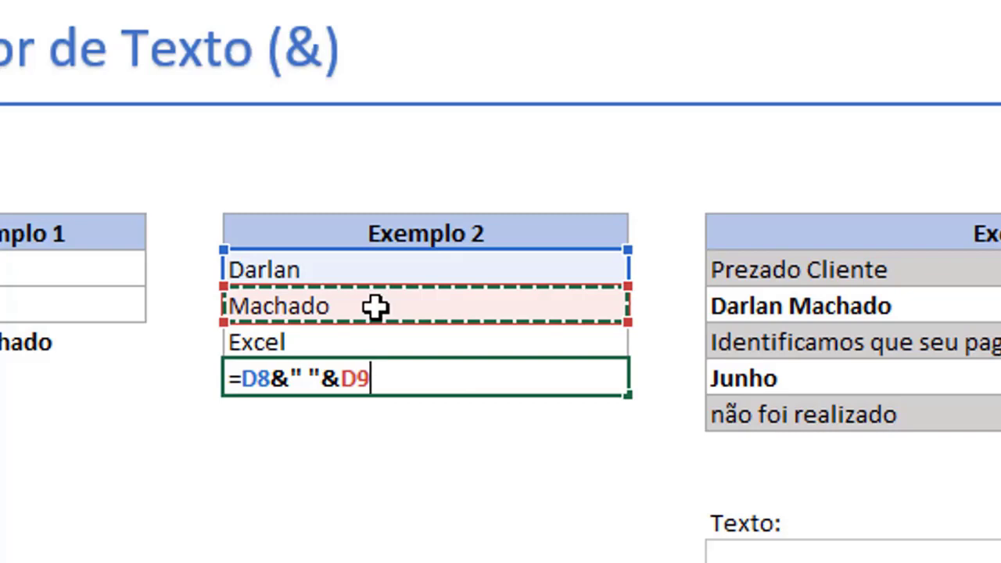
type("\" \"")
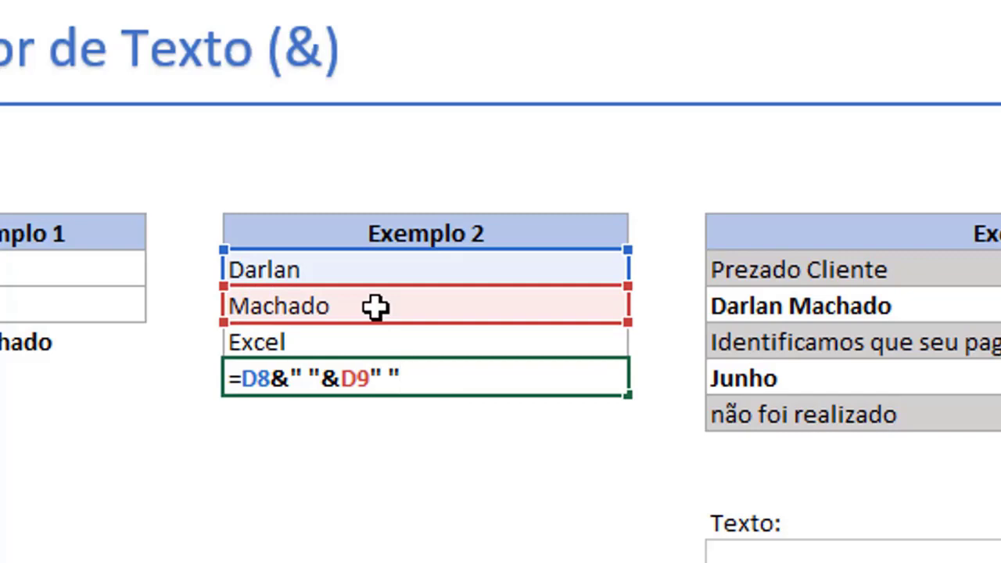
type("&")
left_click(304, 342)
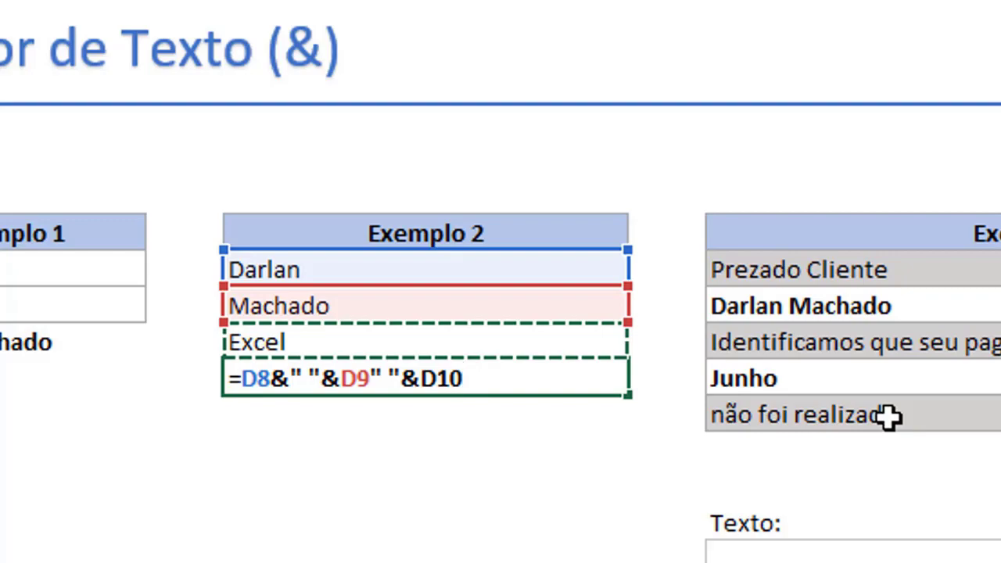
key("Return")
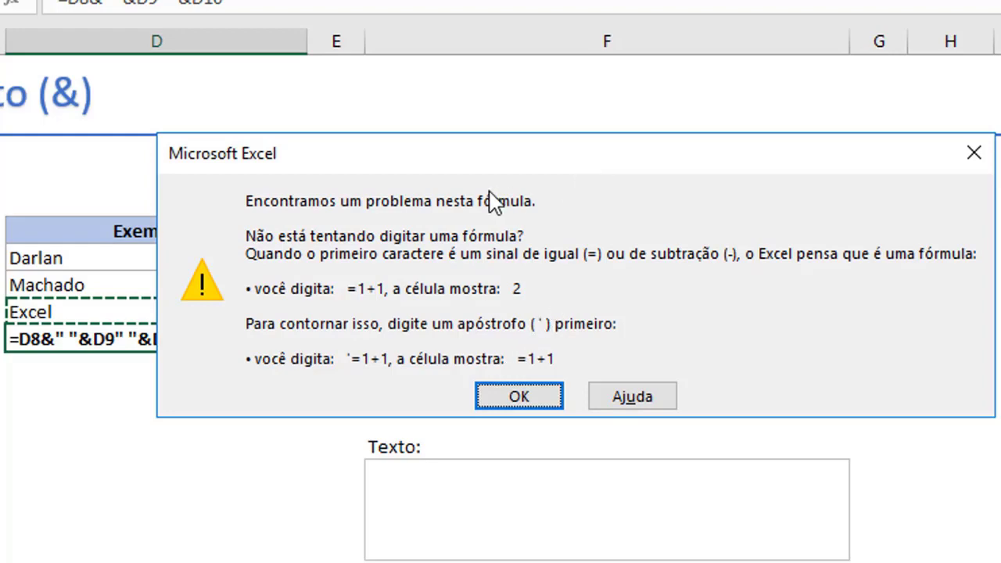
Step: Dismiss the warning and add the missing & after D9 so D11 shows Darlan Machado Excel
left_click_drag(461, 170, 670, 166)
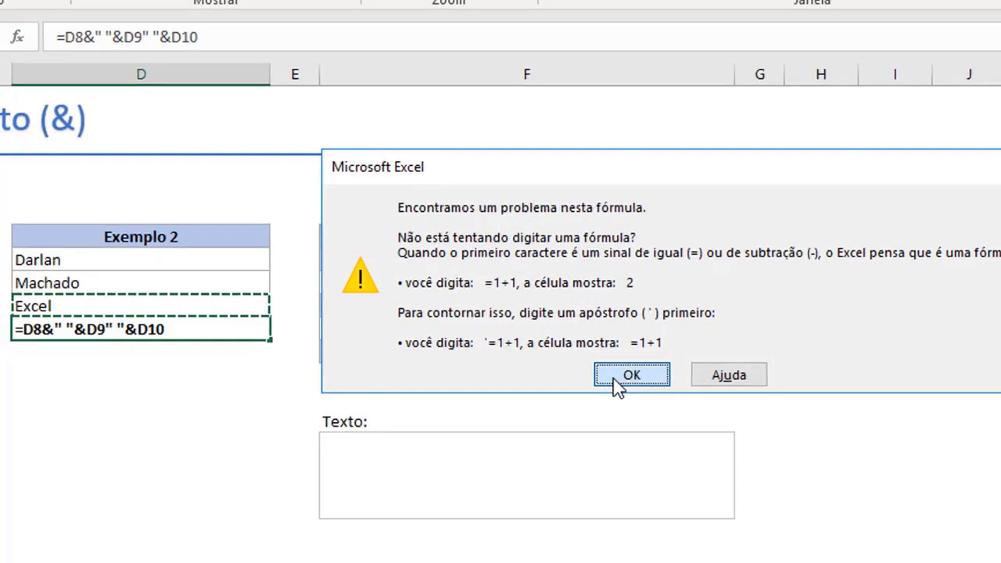
left_click(592, 377)
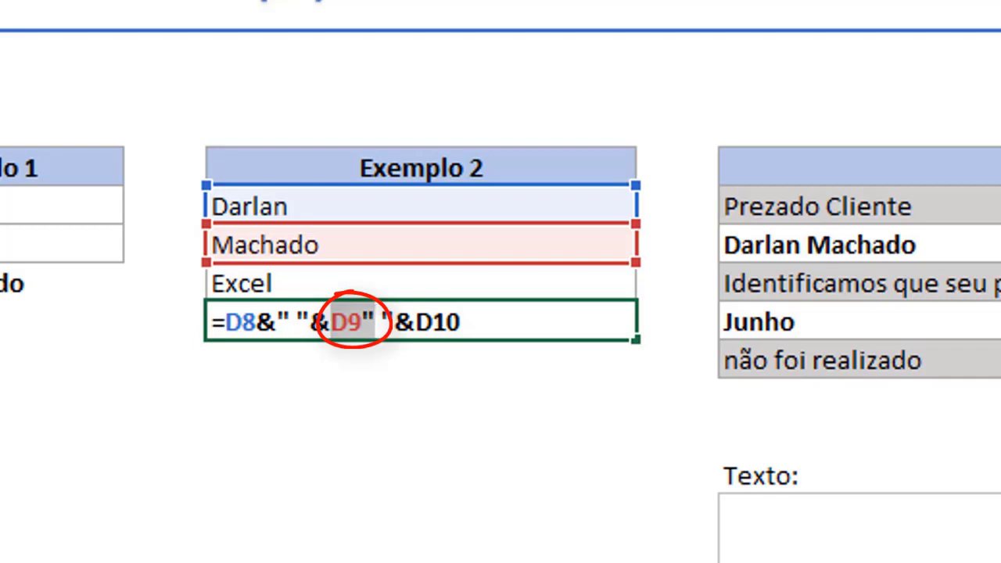
left_click(363, 323)
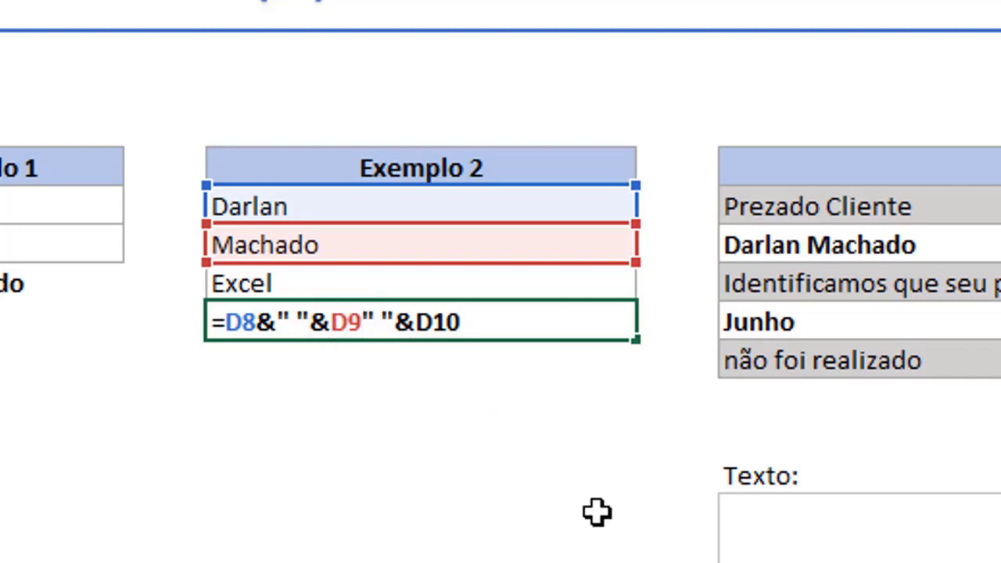
type("&")
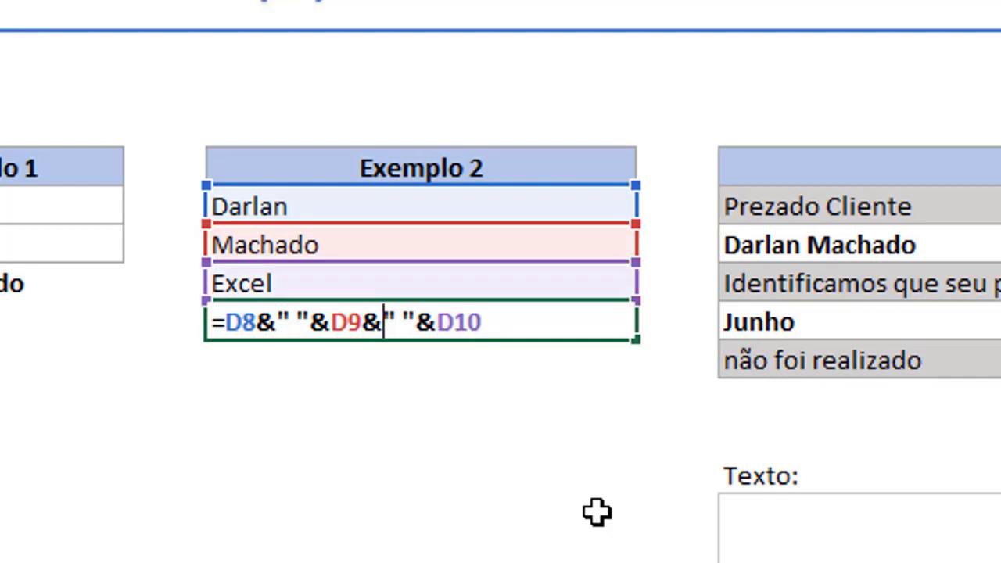
key("BackSpace")
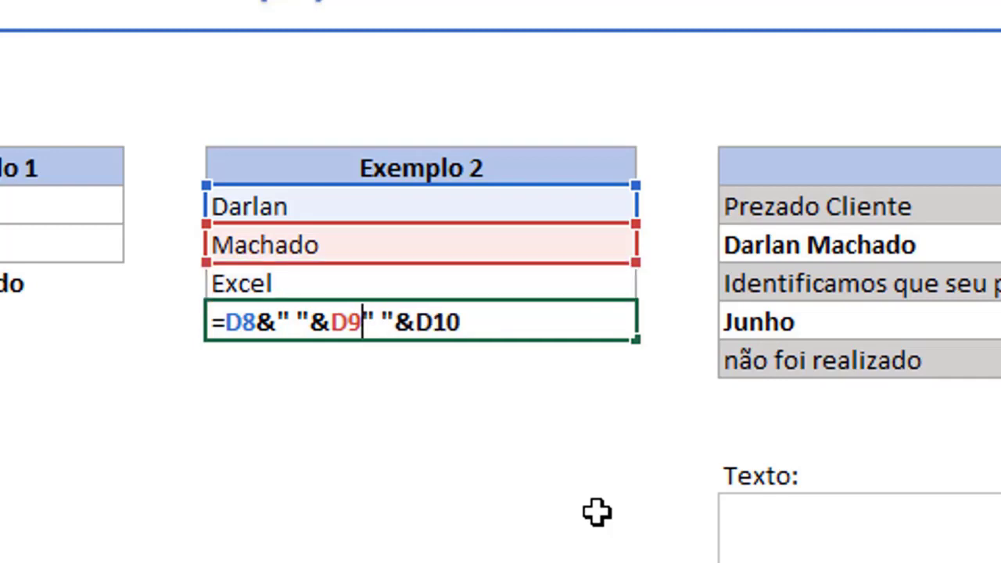
type("&")
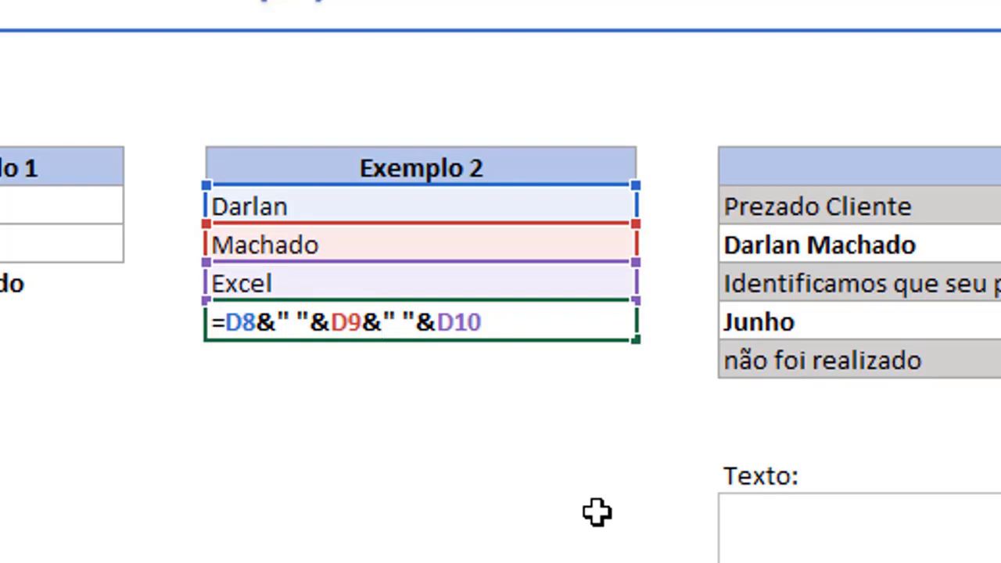
key("Return")
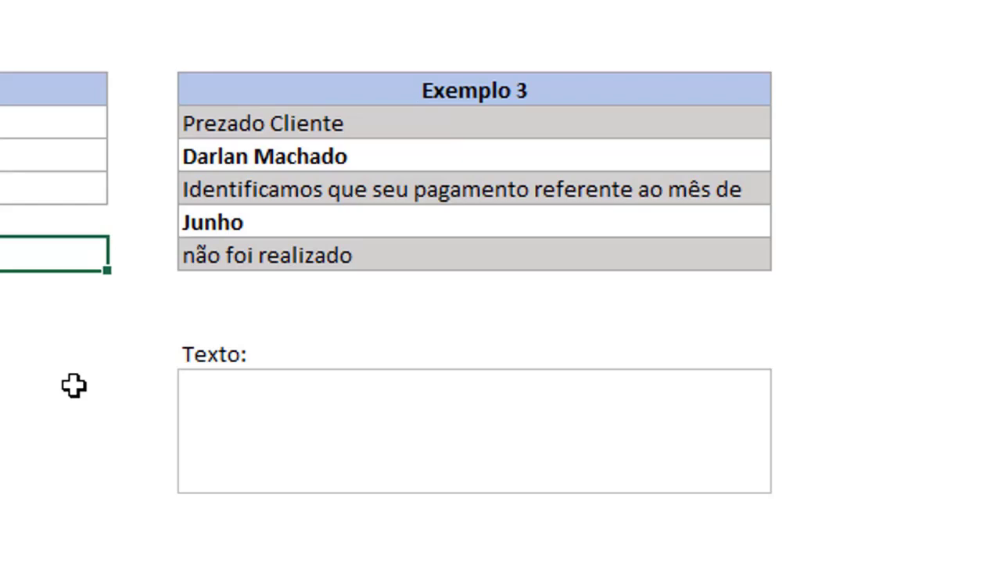
key("Down")
key("Down")
key("Down")
key("Down")
key("Right")
key("Right")
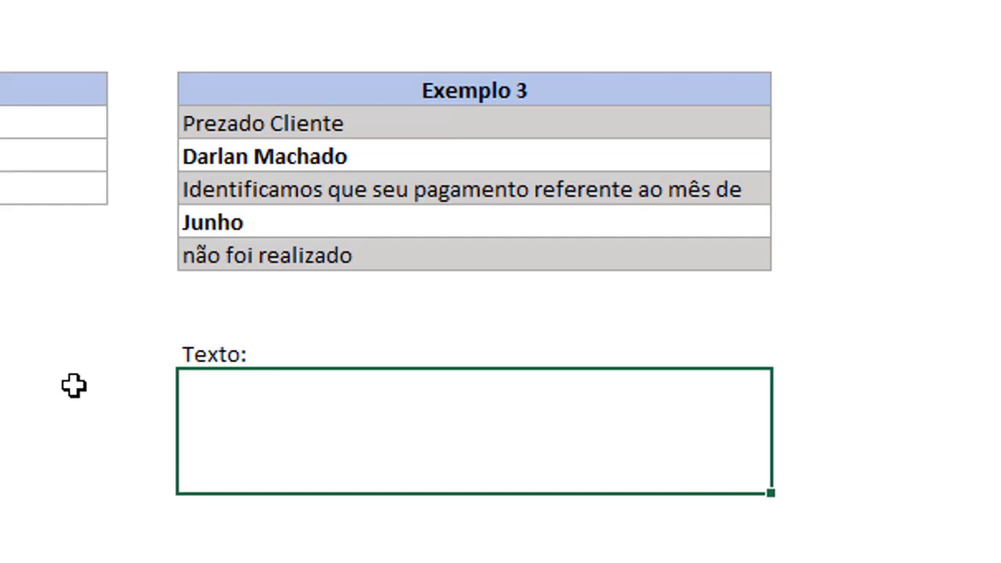
Step: Enter =F8&" "&F9&" "&F10&" "&F11&" "&F12 in the Texto cell
type("=")
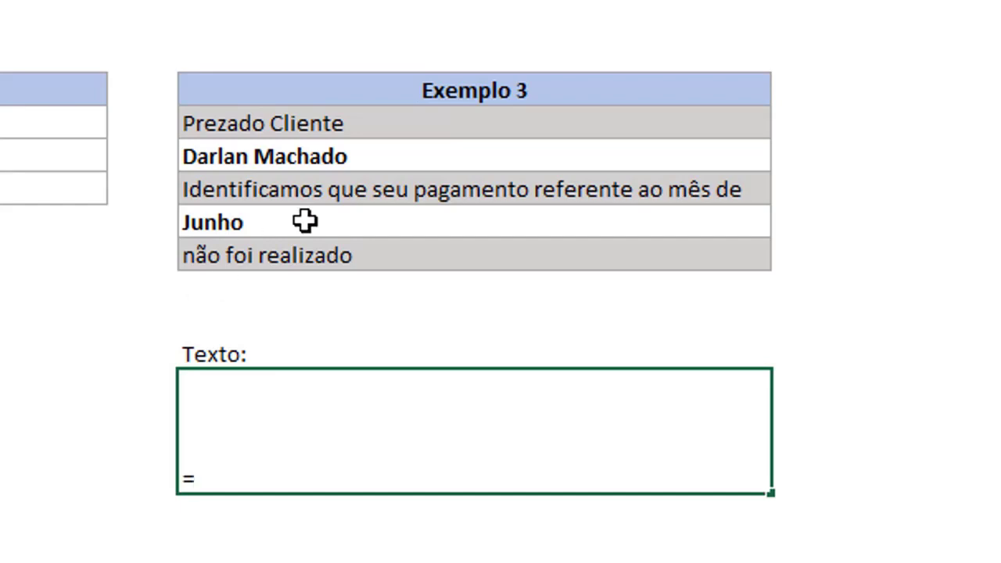
left_click(461, 125)
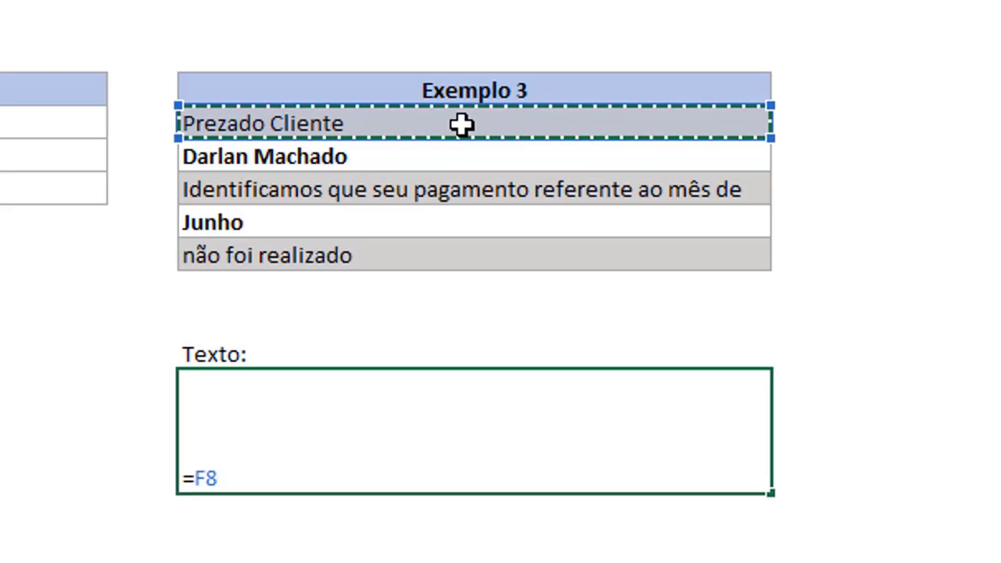
type("&\" ")
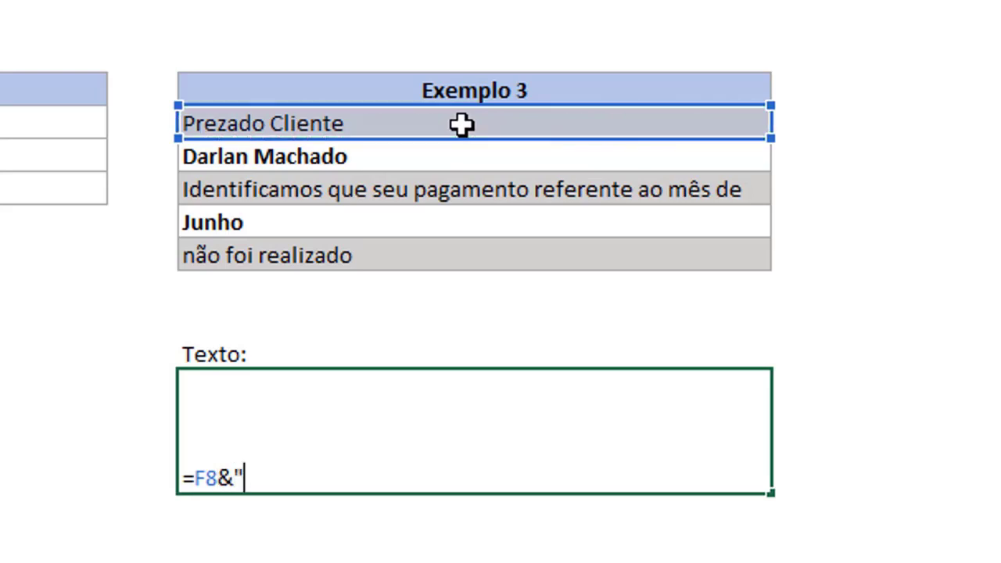
type("\"")
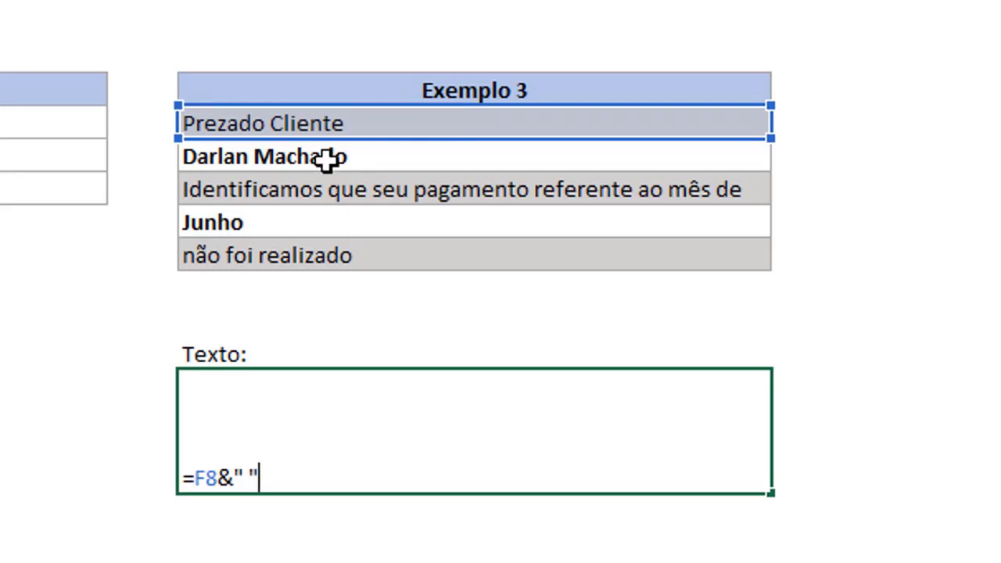
type("&")
left_click(327, 159)
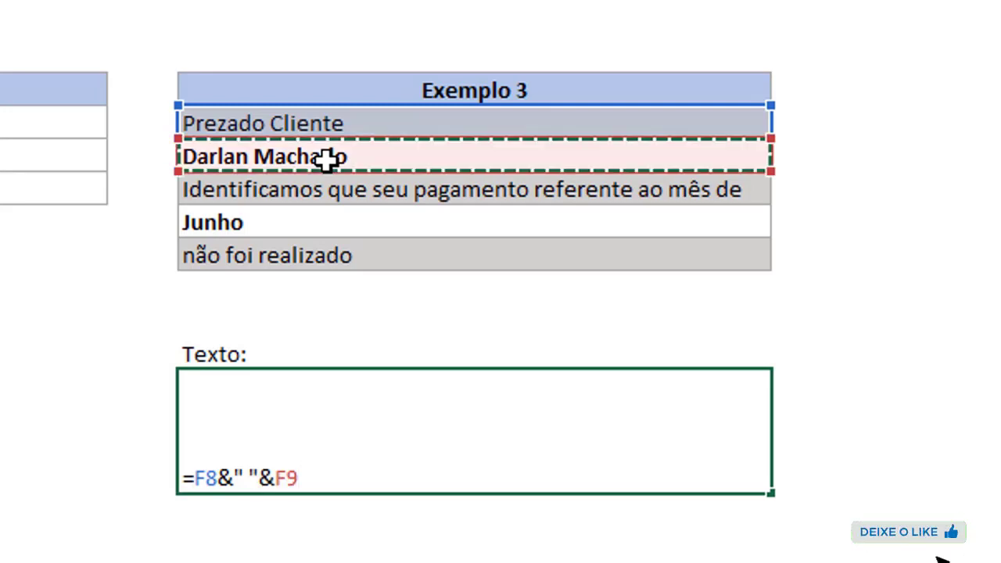
type("&\" \"")
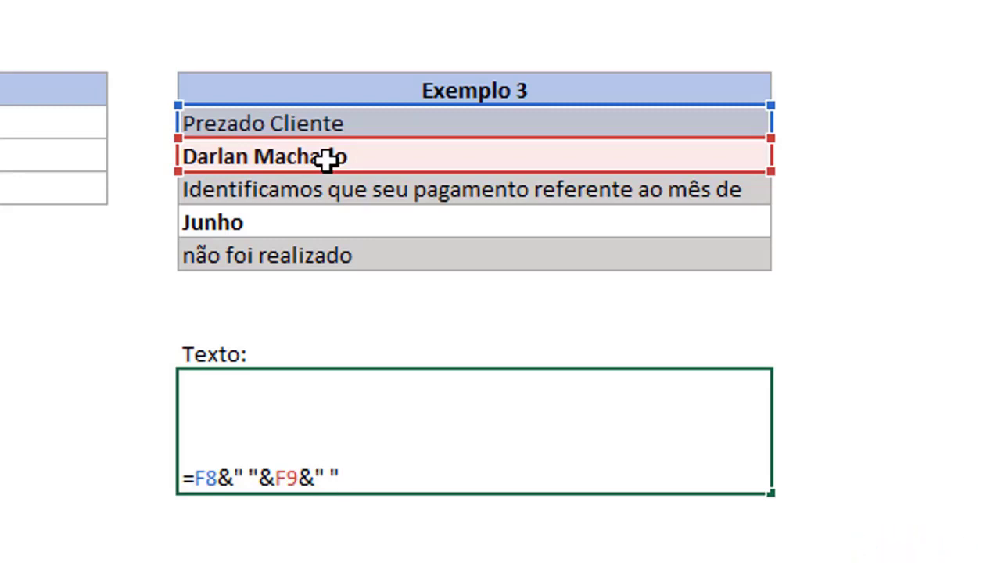
type("&")
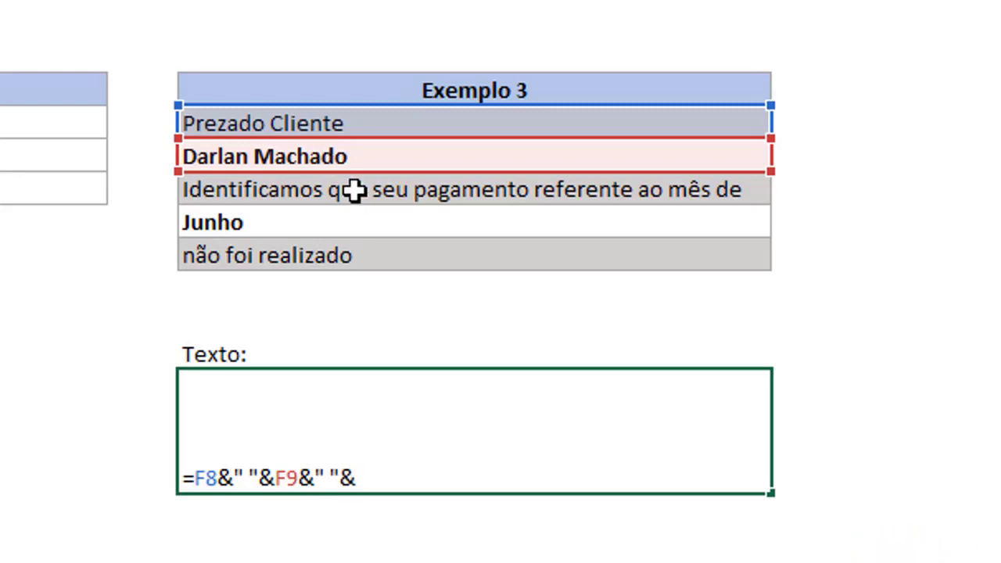
left_click(354, 191)
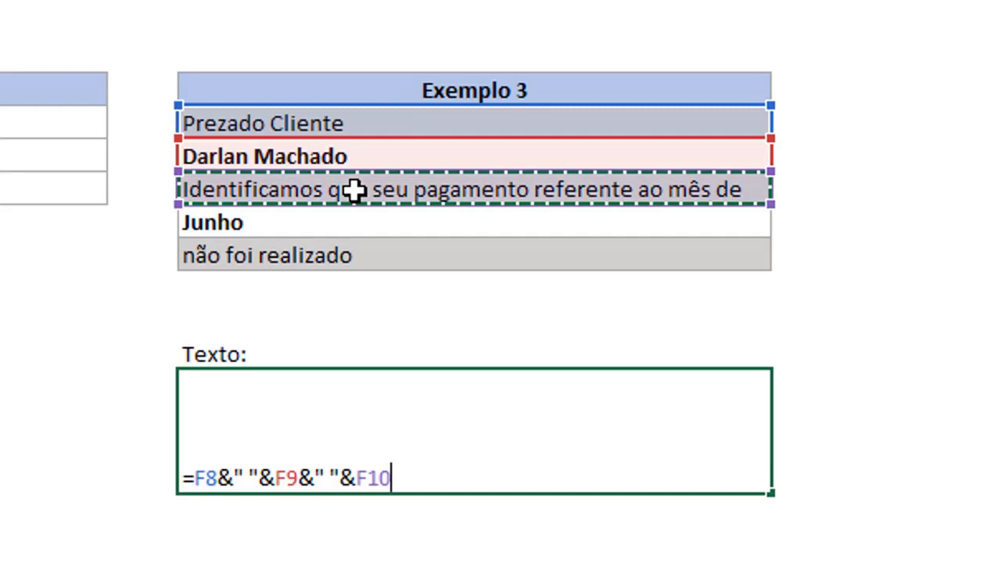
type("&")
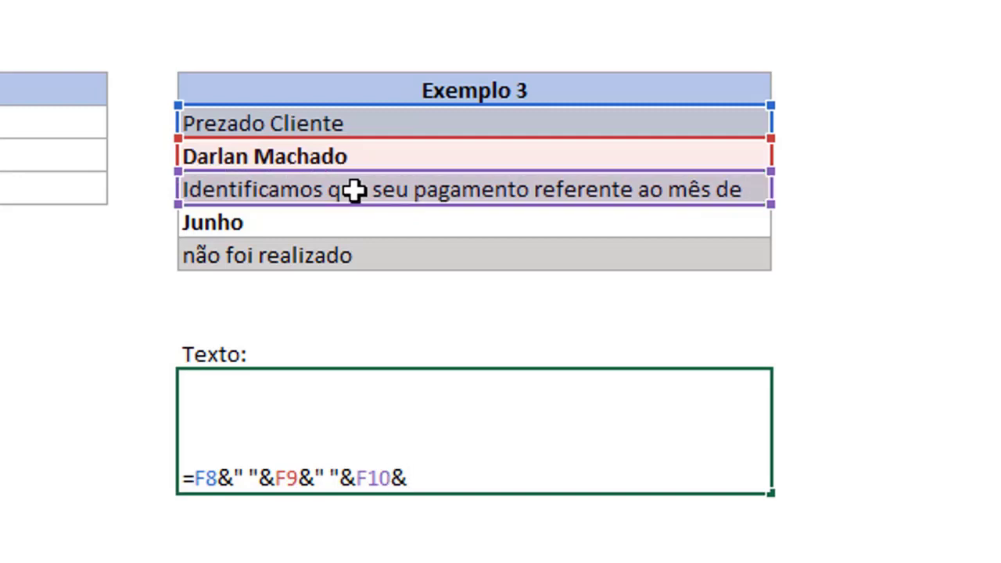
type("\" \"")
type("&")
left_click(280, 228)
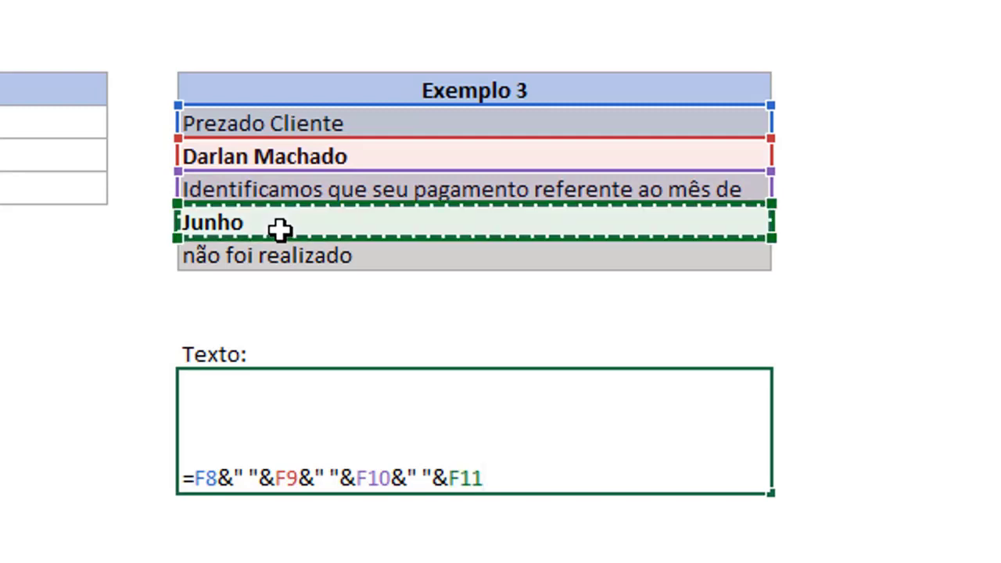
type("&\"")
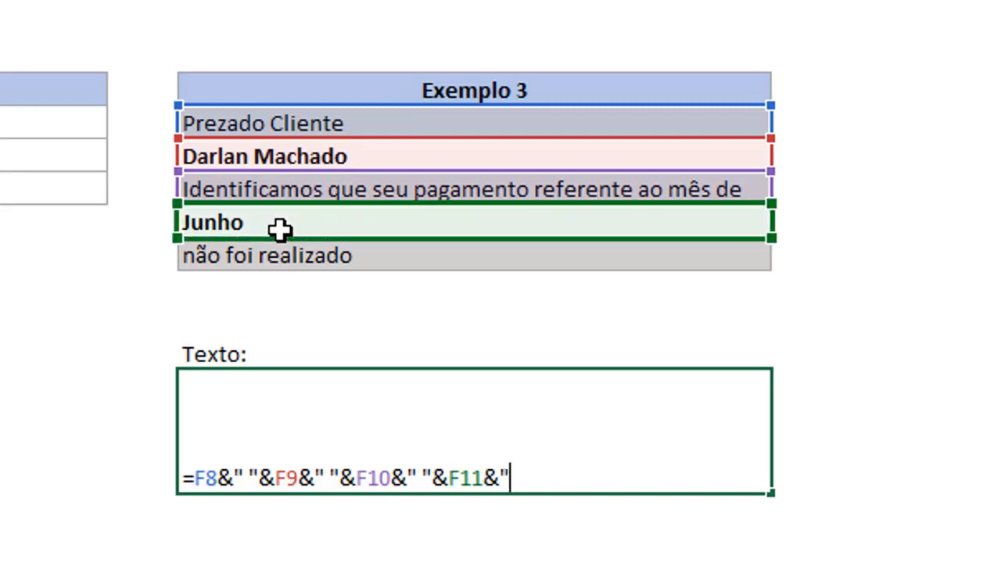
type(" \"")
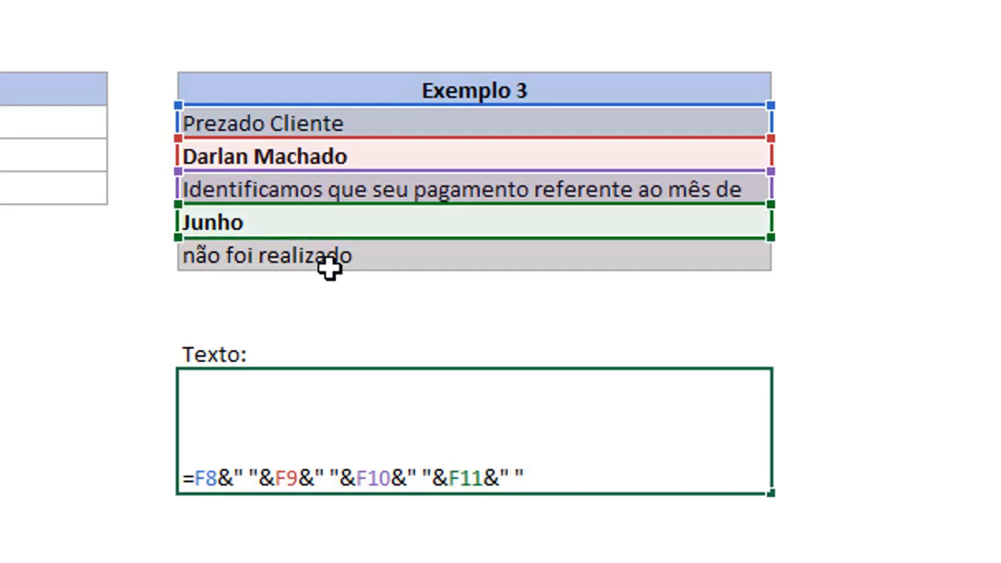
type("&")
left_click(308, 264)
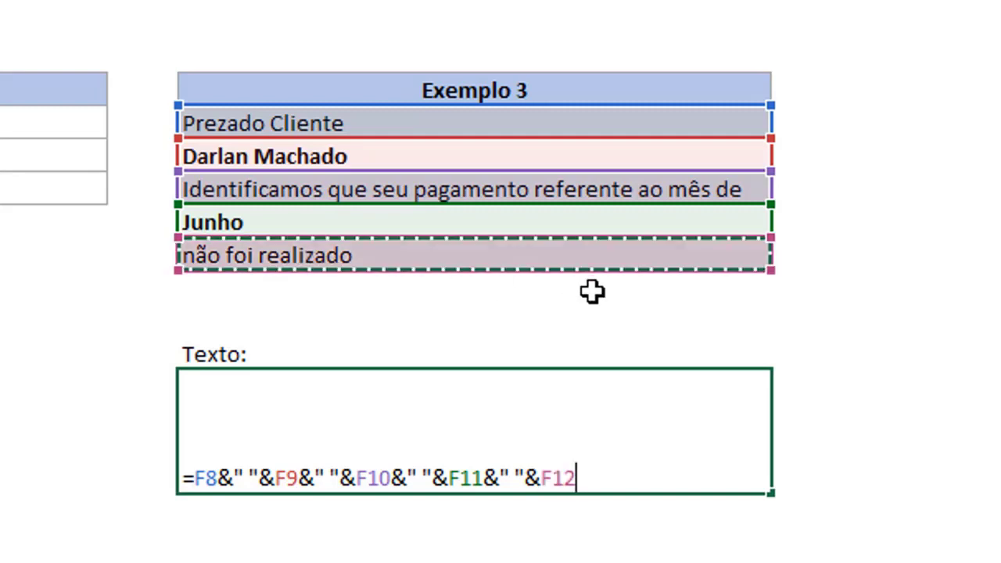
key("Return")
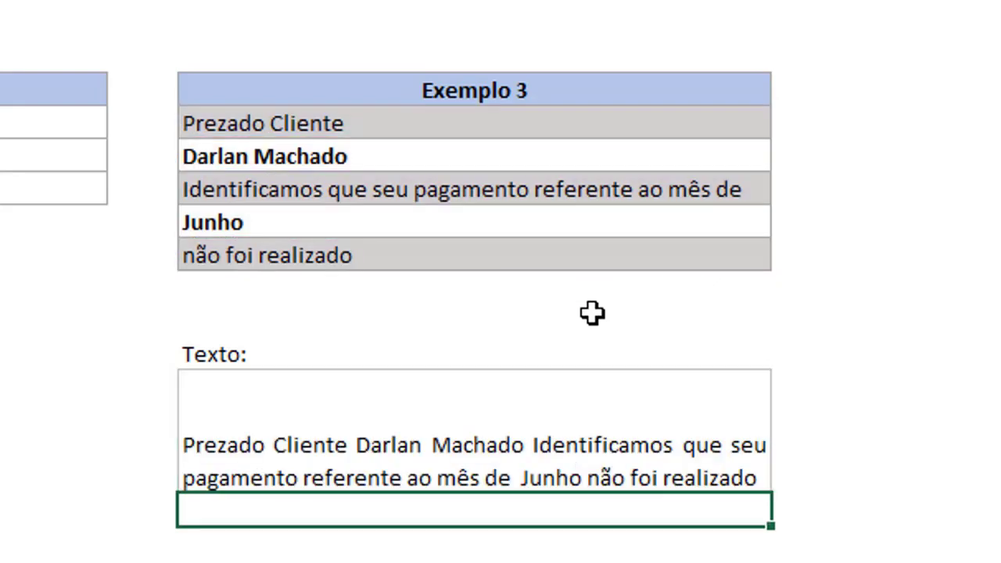
Step: Top-align the joined Texto sentence
left_click(610, 414)
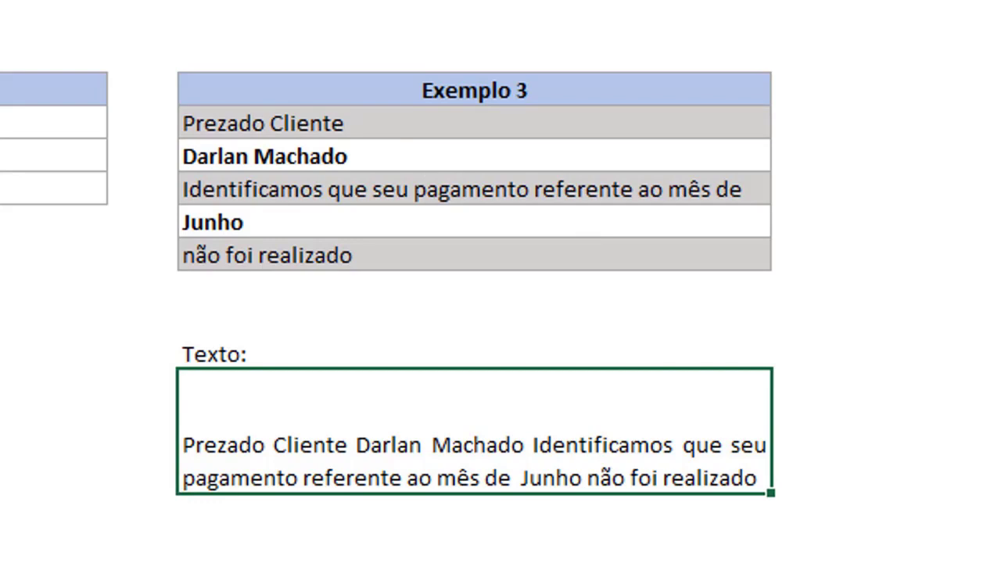
key("alt+h")
key("a")
key("t")
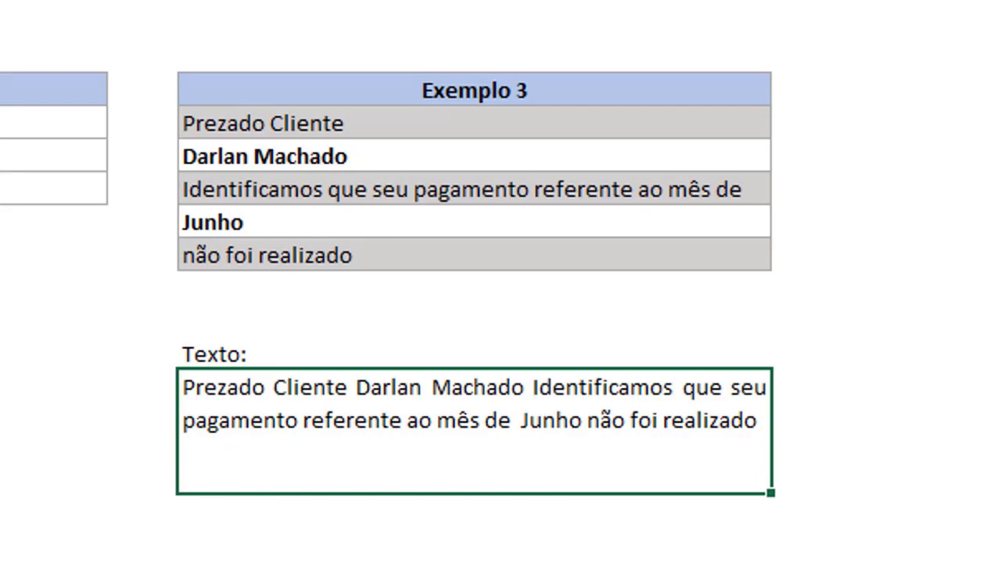
left_click(949, 420)
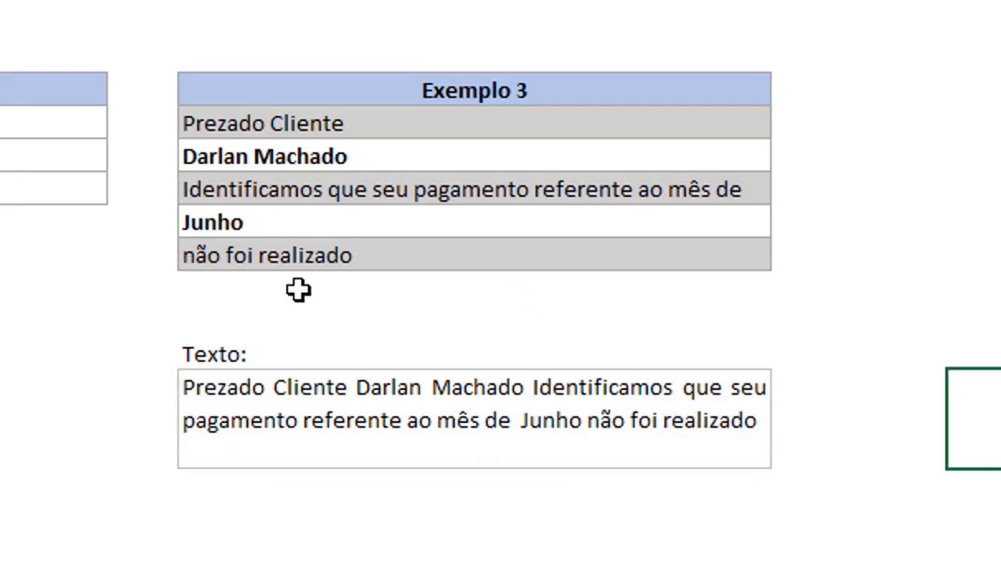
Step: Add a period after 'não foi realizado' in the F12 cell
left_click(451, 253)
double_click(451, 254)
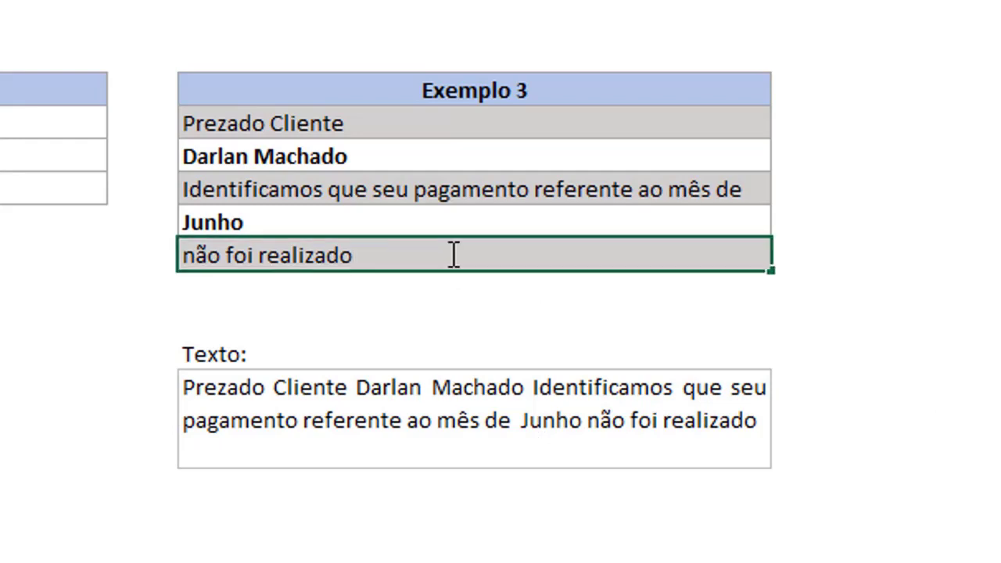
type(".")
key("Return")
left_click(231, 121)
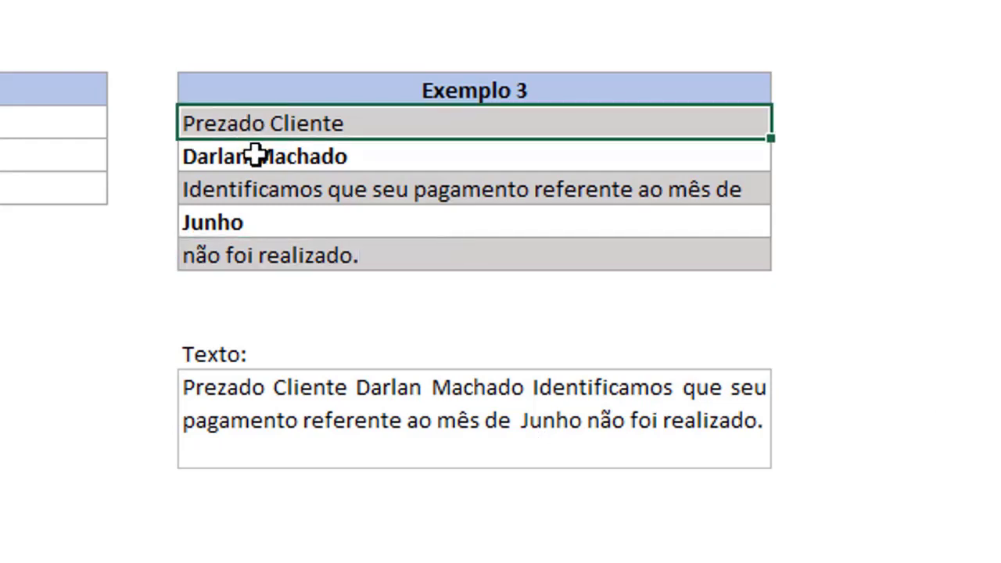
left_click(273, 190, "ctrl")
left_click(286, 257, "ctrl")
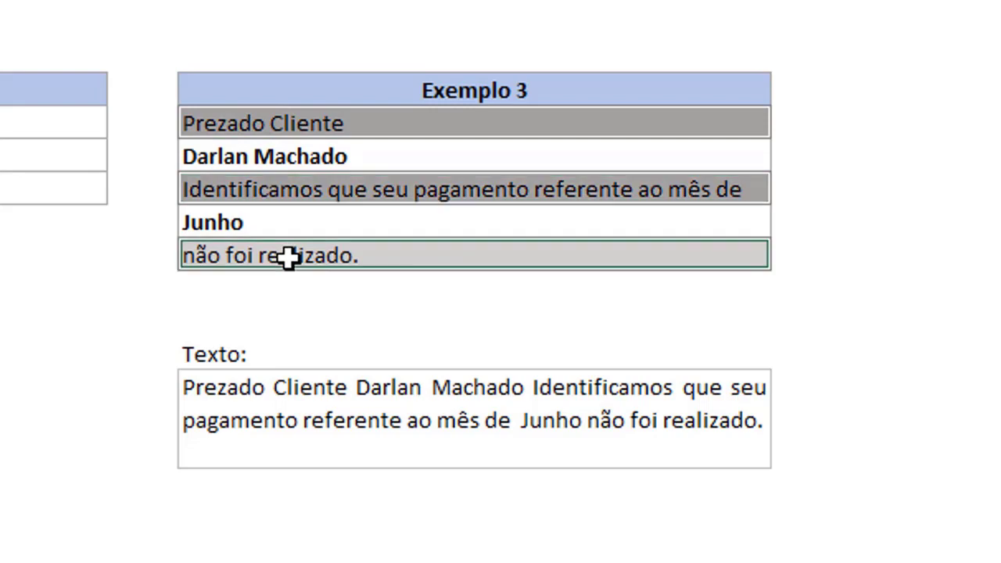
Step: Replace the customer's name in F9 with a new name and change the month to Outubro
left_click(389, 156)
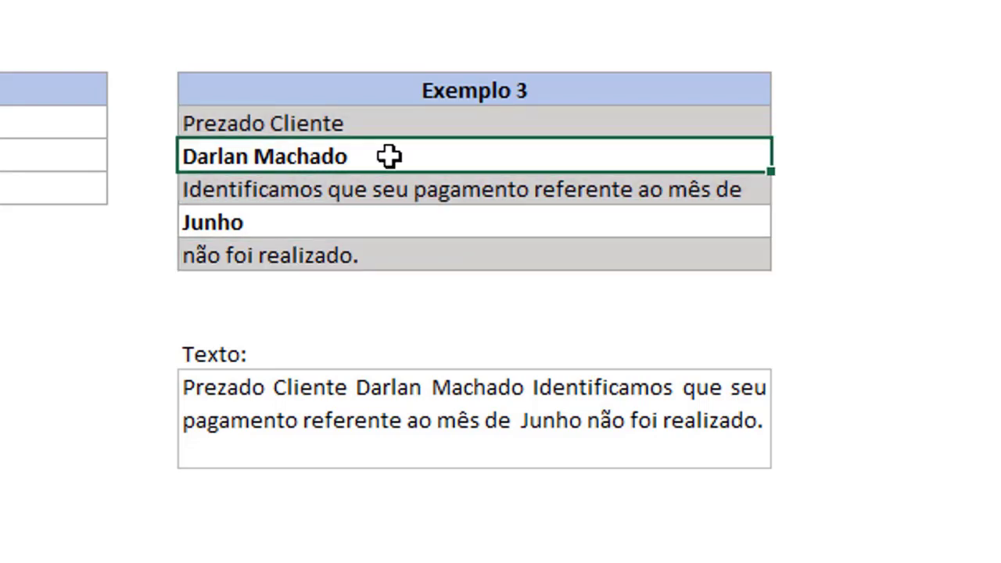
type("Davi")
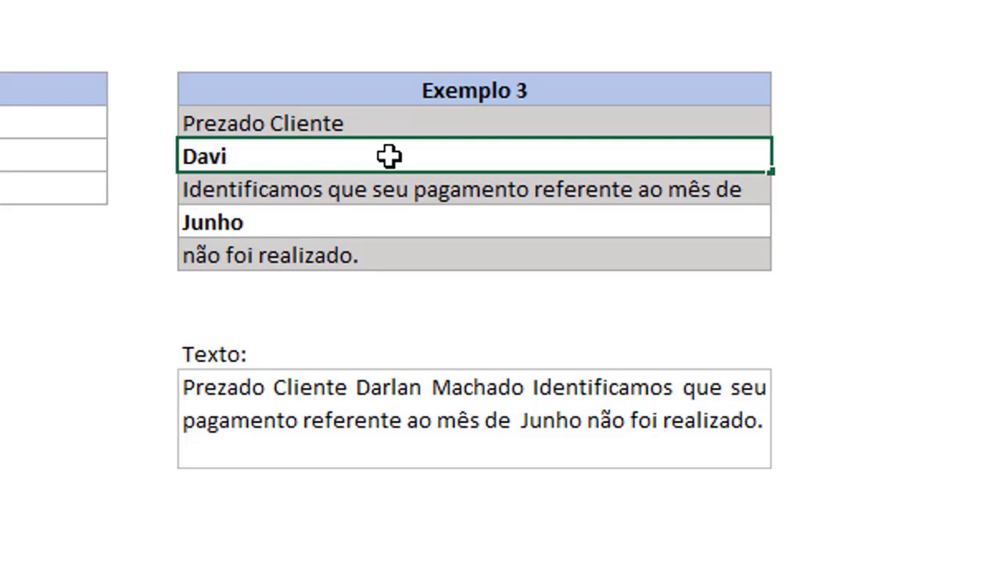
type(" M")
type("achado")
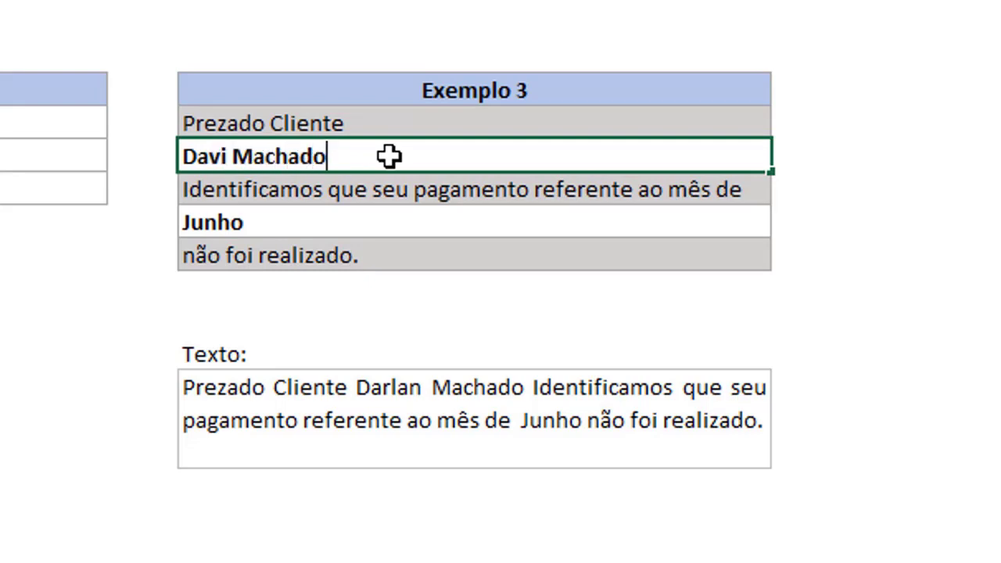
key("ctrl+Return")
key("Down")
key("Down")
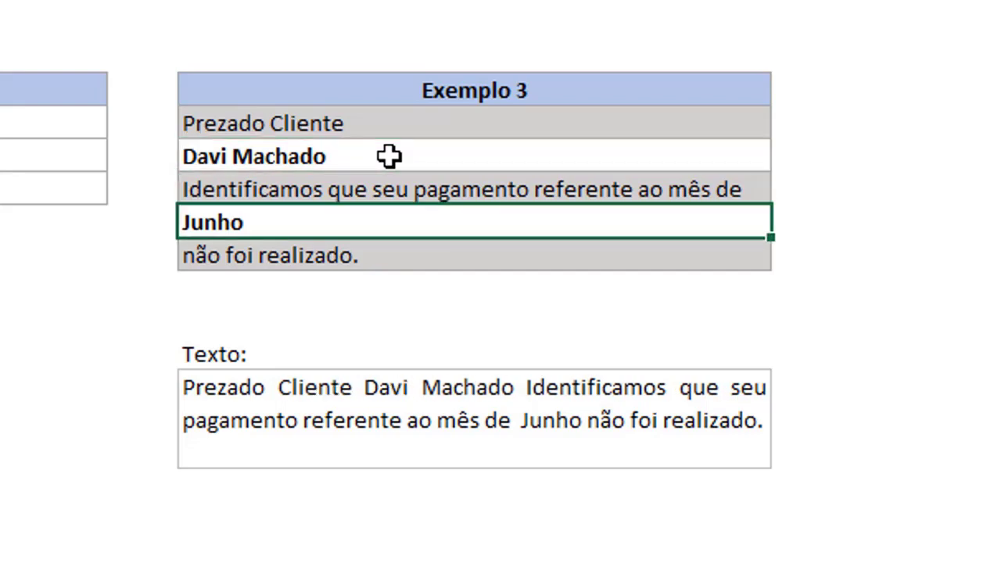
type("Outub")
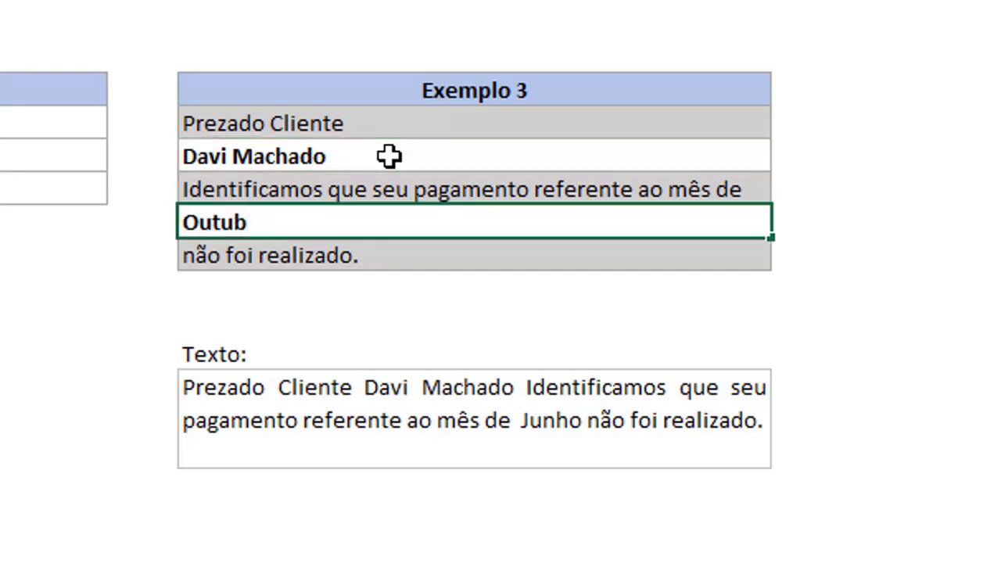
type("ro")
key("Return")
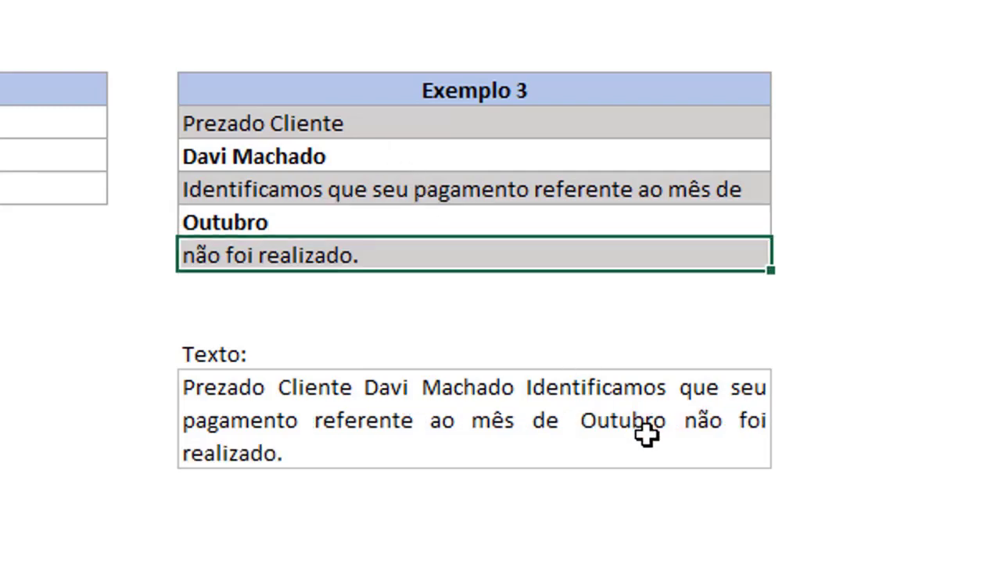